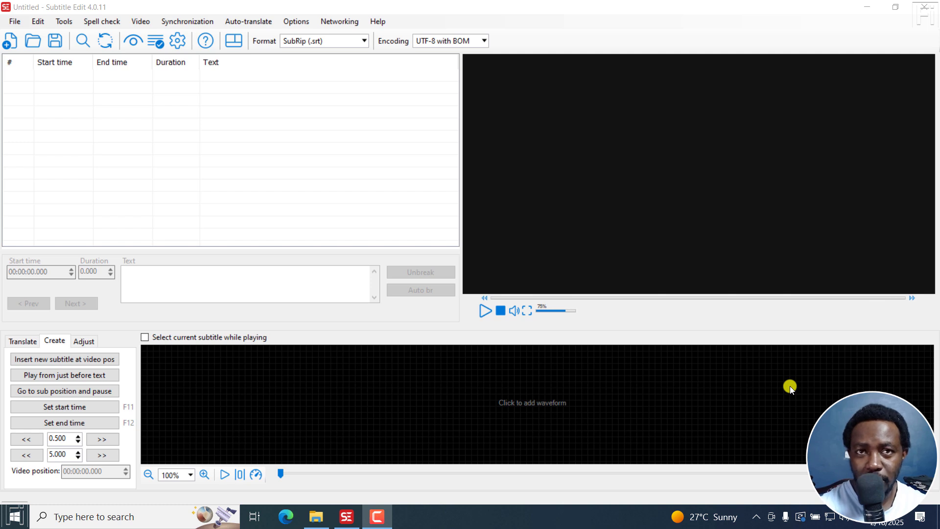
Load the 'How to Quickly Reduce Size of a PDF File' tutorial MP4 as the preview video
left_click(148, 29)
left_click(148, 29)
left_click(156, 35)
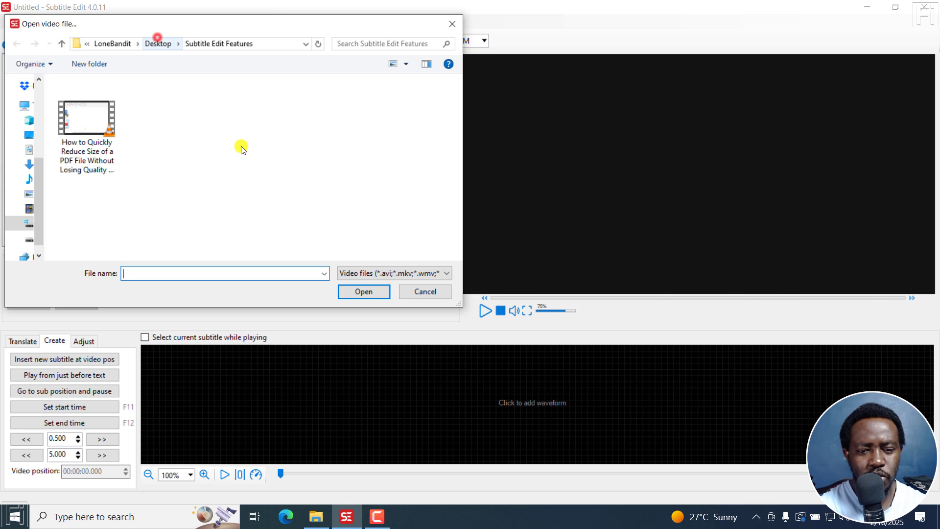
left_click(68, 167)
left_click(363, 292)
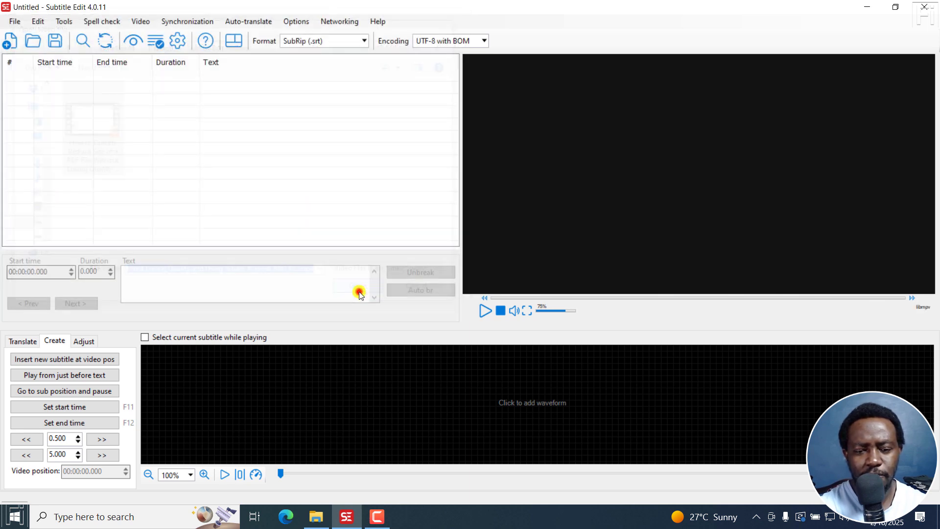
Open the third subtitle file in the folder while keeping the video loaded
left_click(19, 22)
left_click(51, 62)
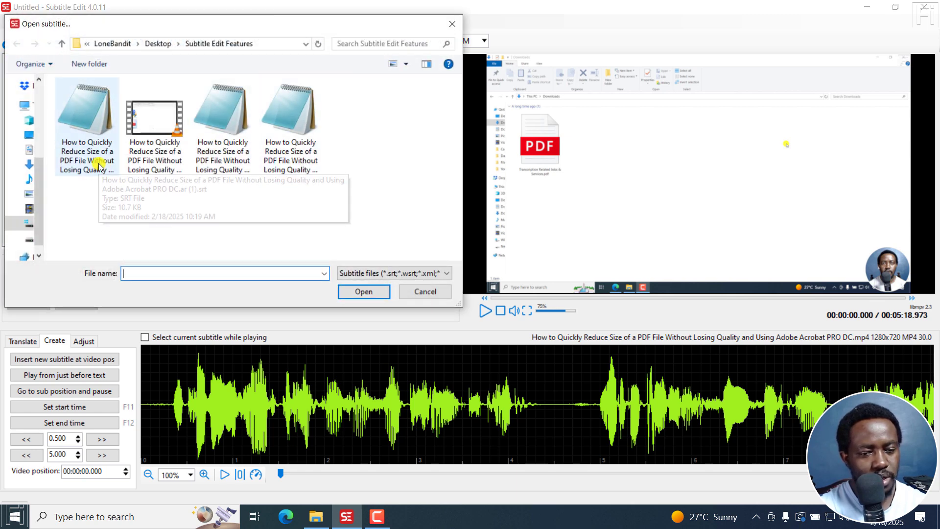
left_click(227, 164)
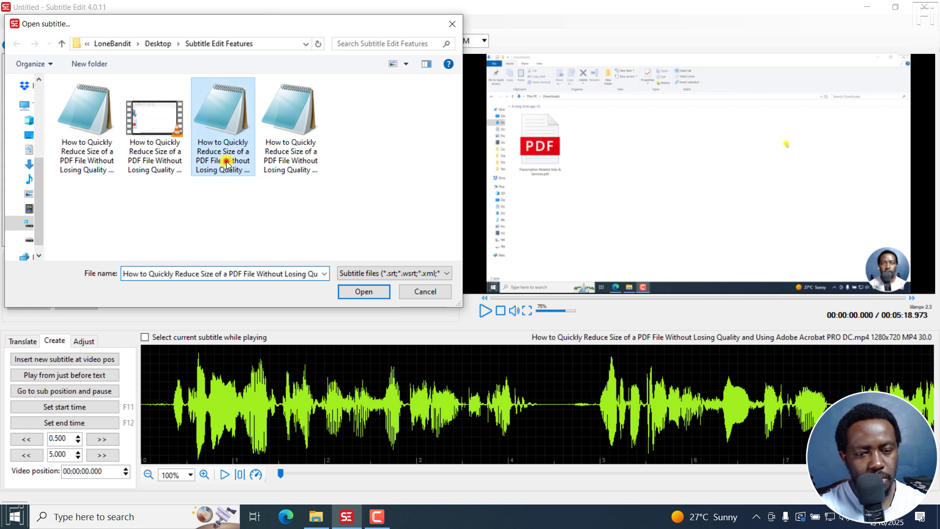
left_click(348, 292)
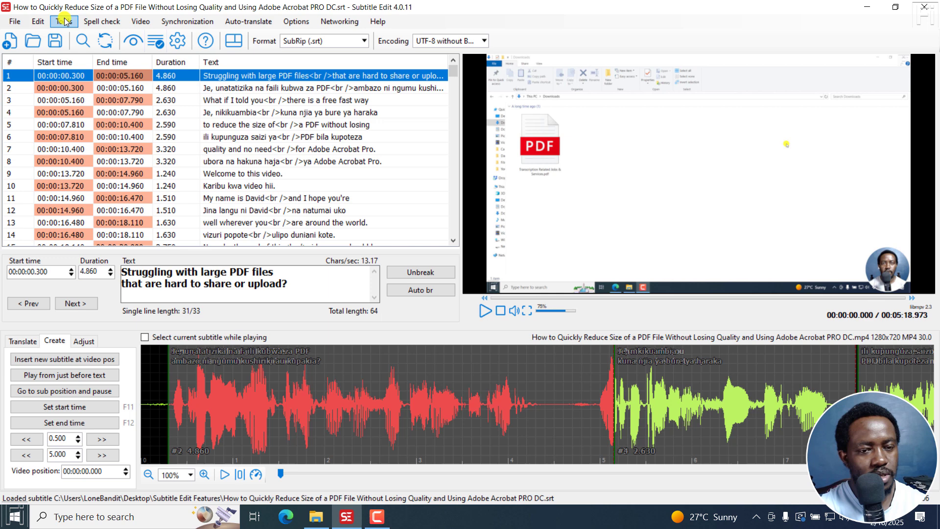
Replace it by opening the Swahili .sw.srt subtitle file
left_click(14, 23)
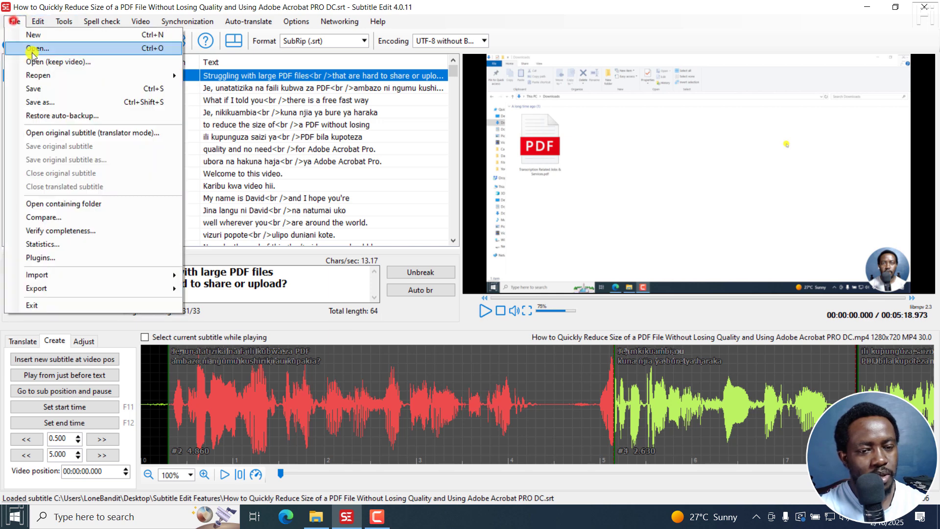
left_click(22, 46)
left_click(302, 142)
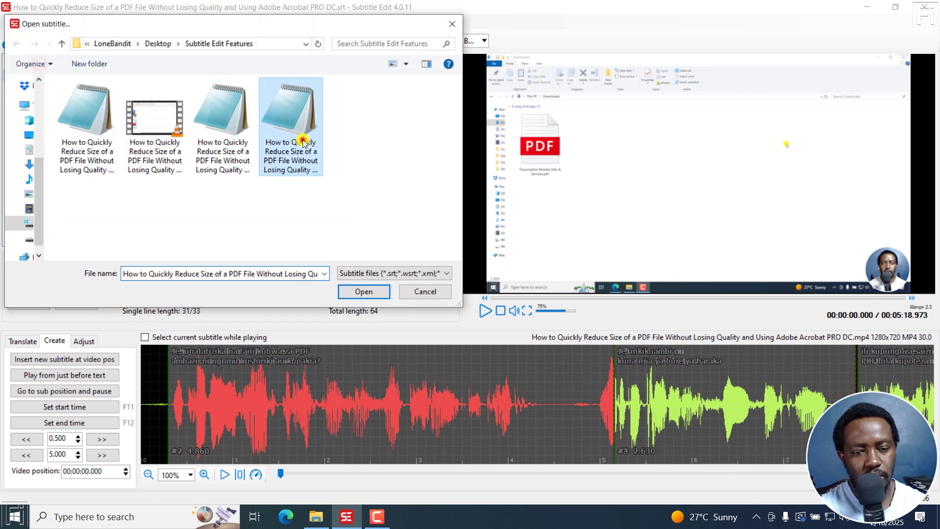
left_click(363, 291)
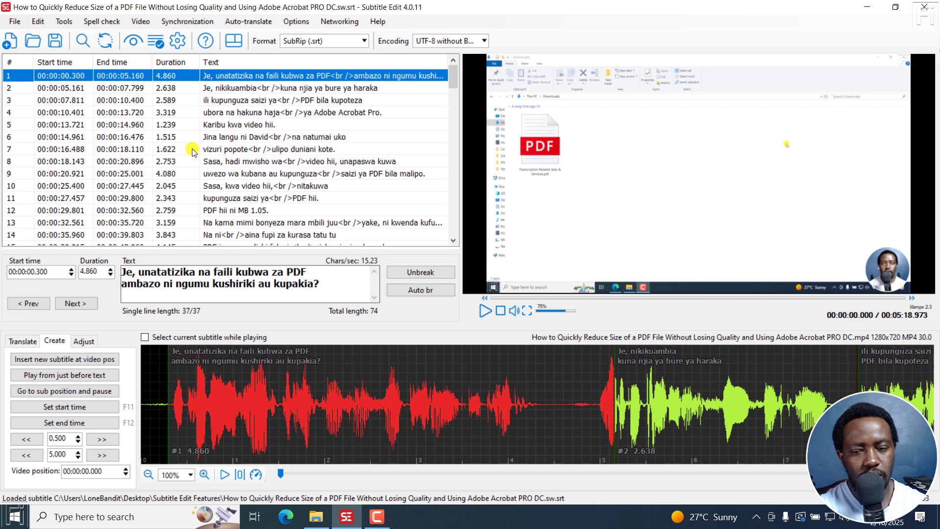
left_click(219, 371)
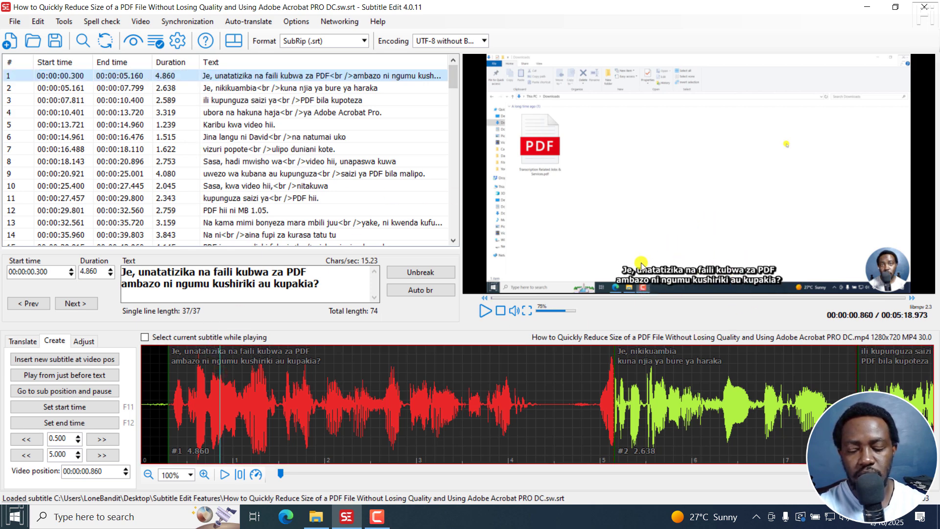
left_click(140, 22)
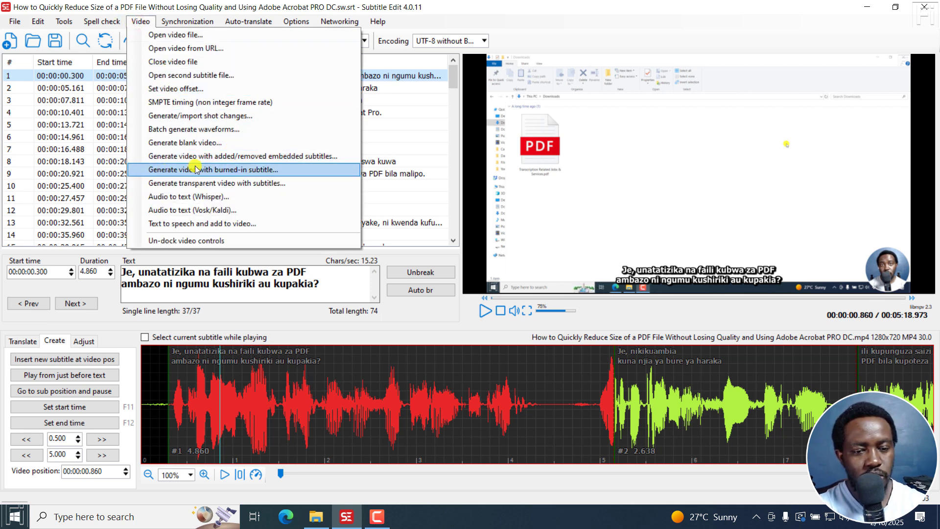
left_click(220, 170)
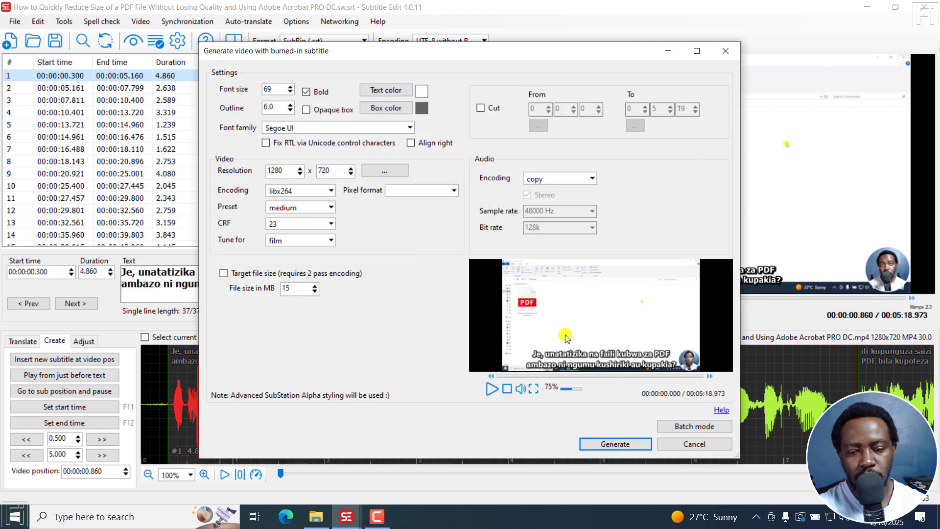
left_click(533, 388)
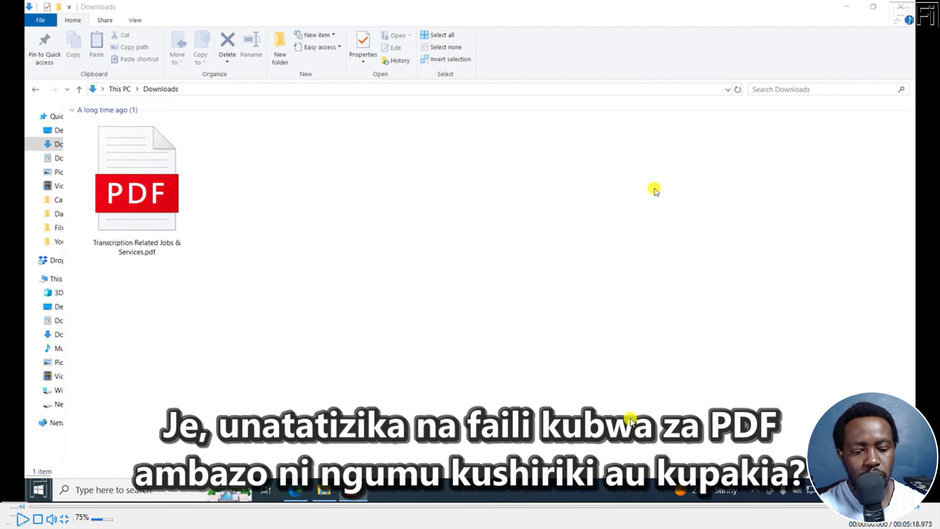
key("Escape")
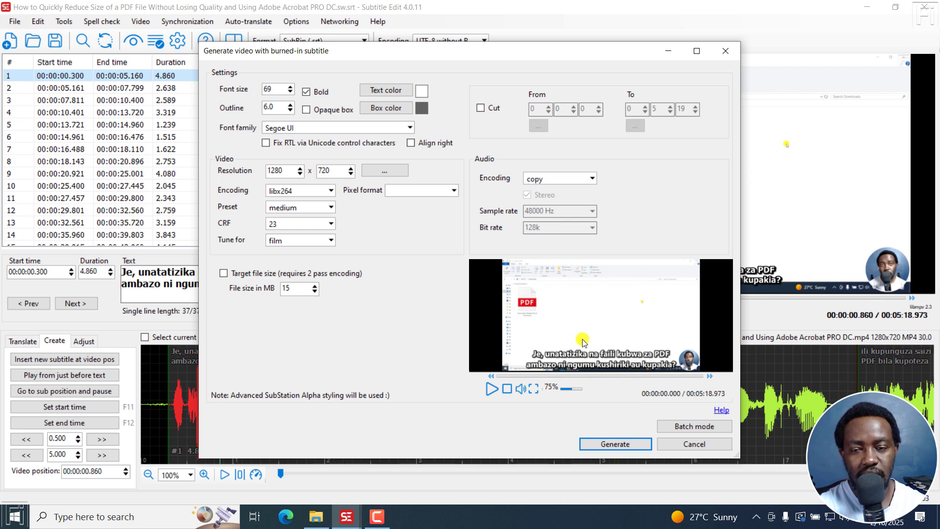
Select all subtitle lines, briefly switch the format to ASS, then undo back to SubRip
left_click(725, 50)
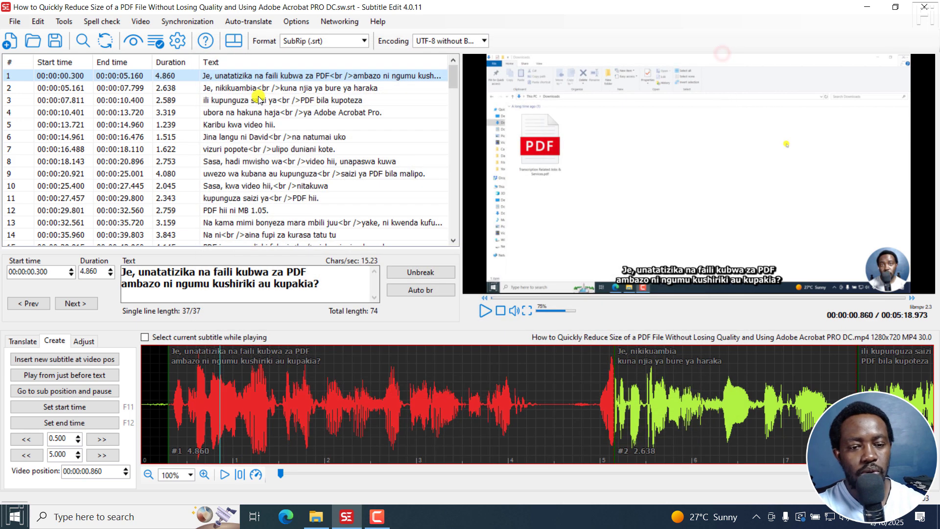
left_click(235, 74)
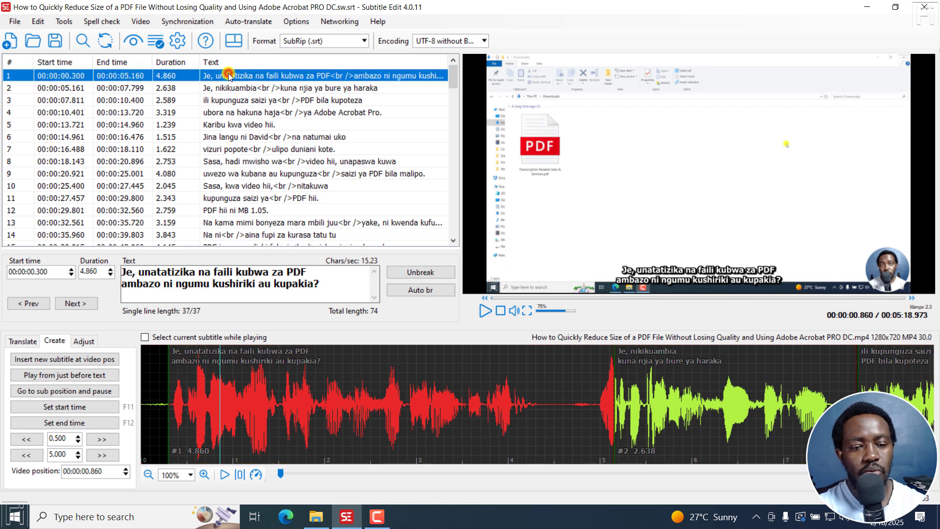
key("ctrl+a")
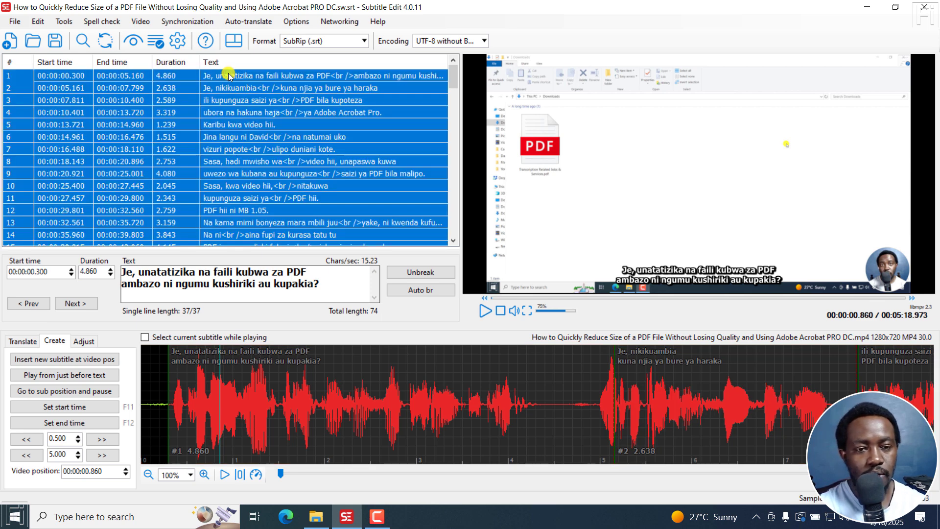
left_click(321, 41)
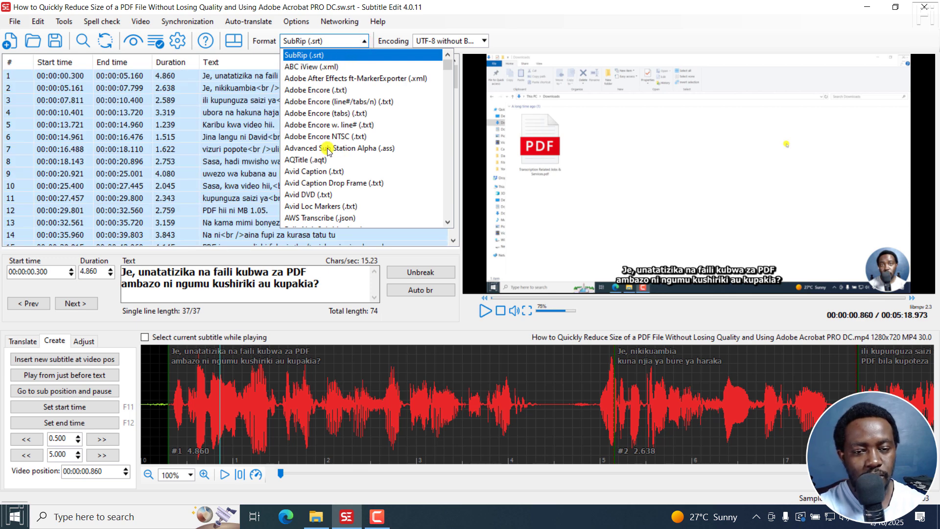
left_click(327, 149)
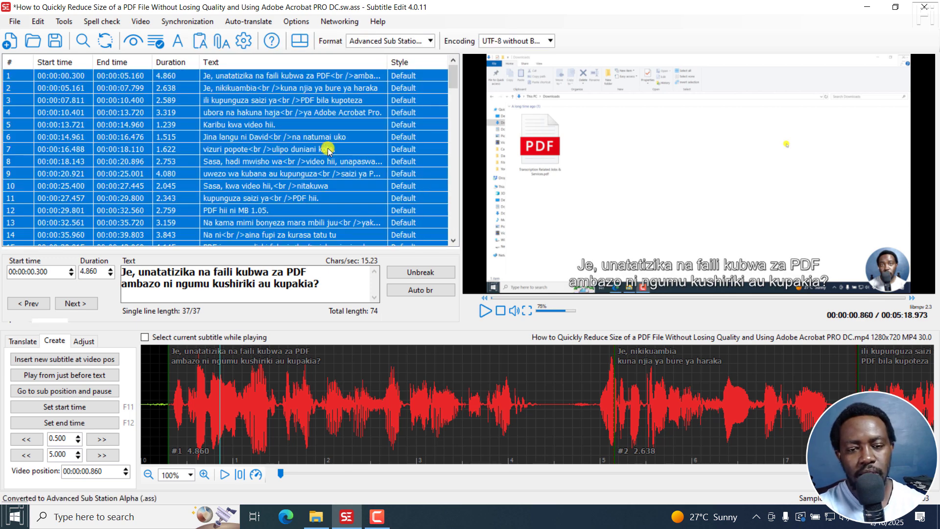
key("ctrl+z")
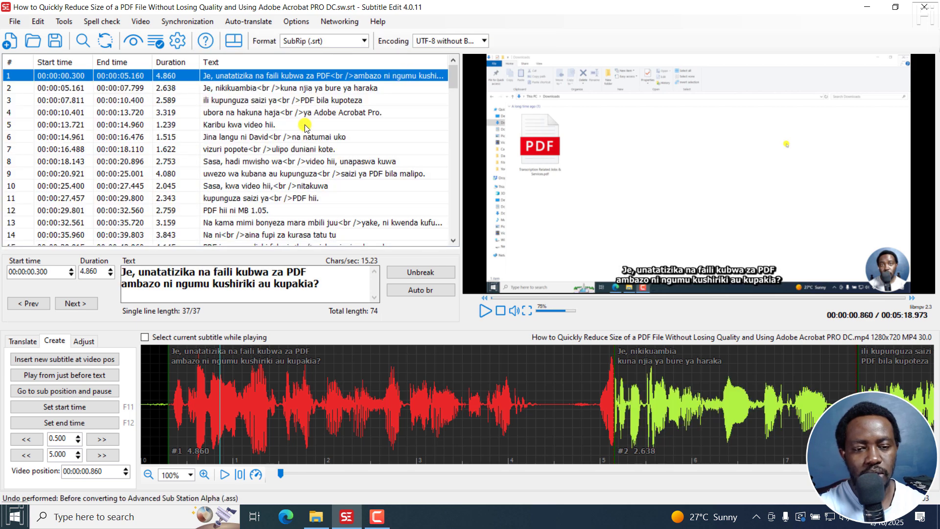
Open the Alignment window for all selected lines, reposition it, and close it unchanged
key("ctrl+a")
right_click(273, 111)
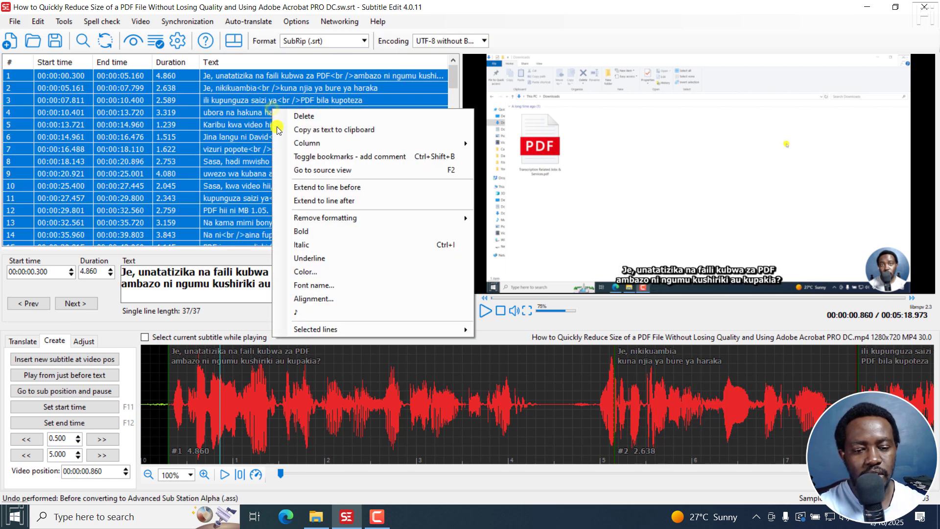
left_click(306, 299)
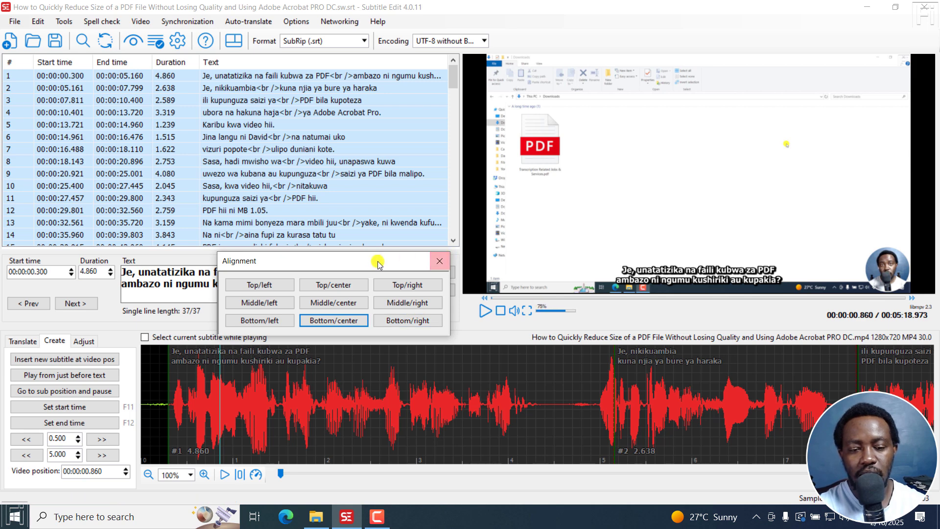
left_click_drag(372, 261, 220, 169)
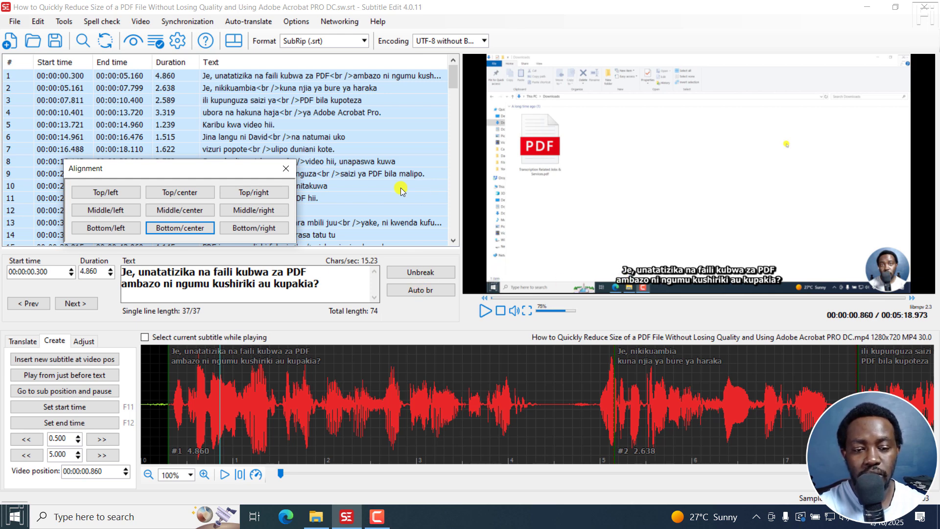
left_click_drag(180, 172, 236, 173)
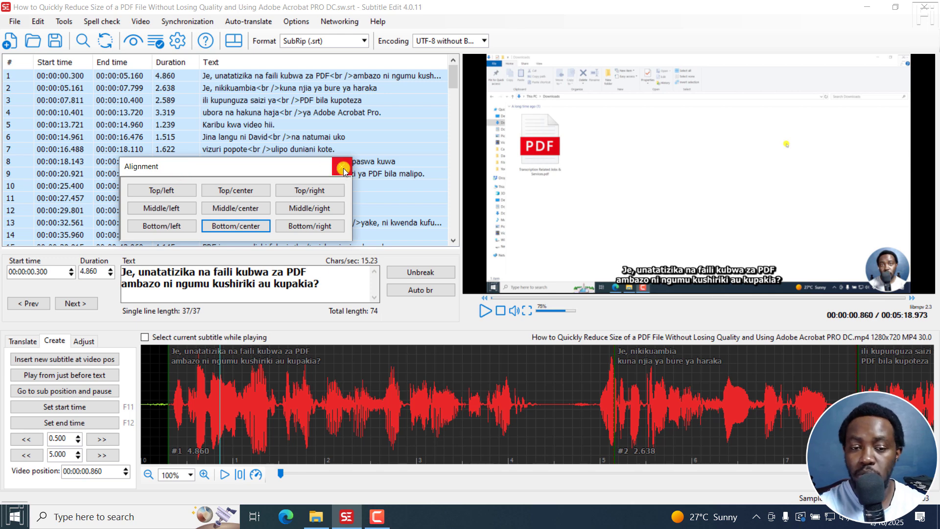
left_click(343, 169)
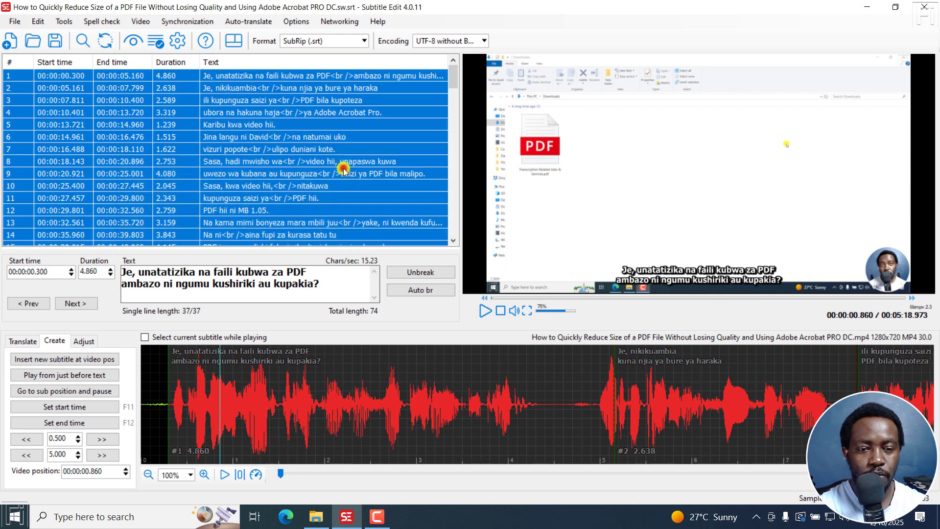
Switch the format to Advanced Sub Station Alpha (.ass) and review its styles without changes
left_click(365, 42)
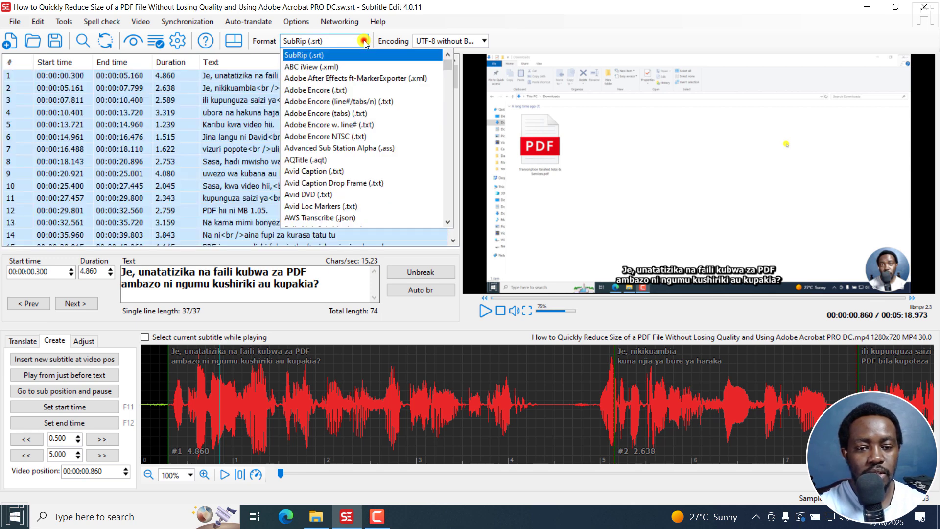
left_click(317, 149)
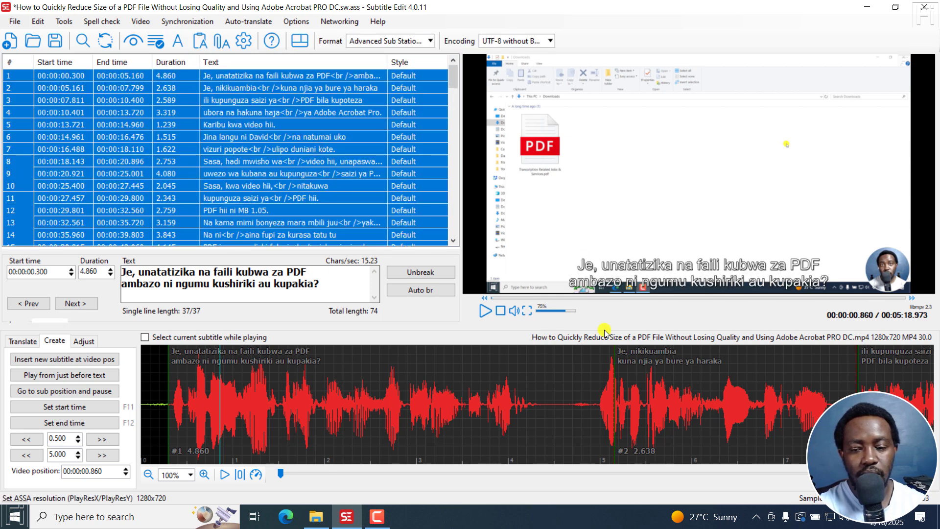
left_click(178, 41)
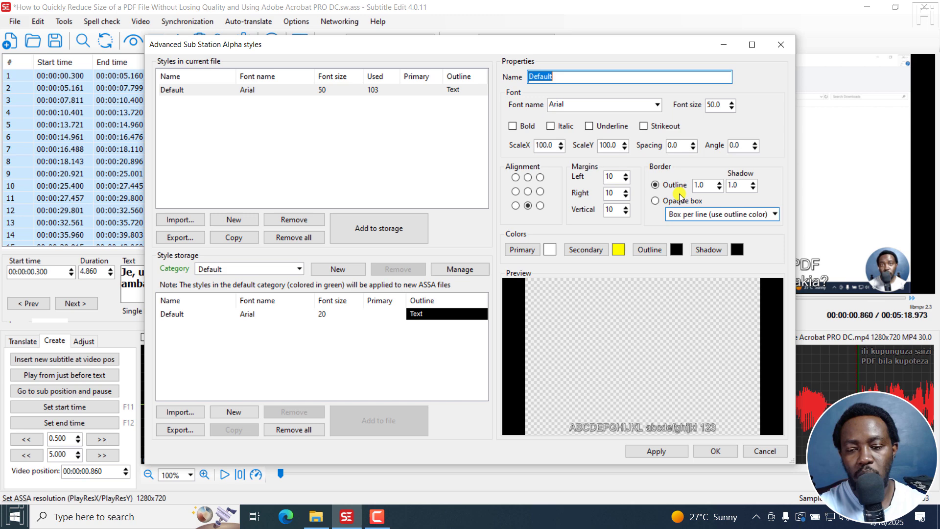
left_click(756, 452)
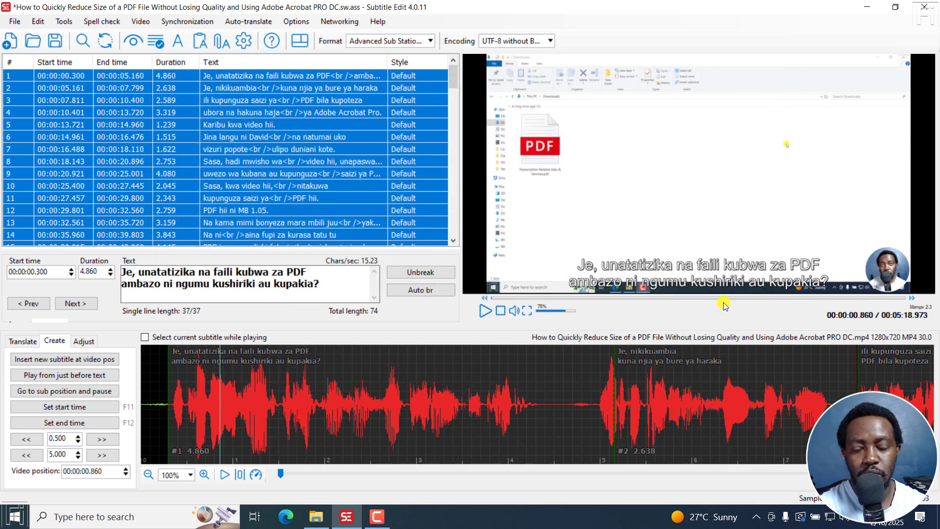
Apply a {\pos(596,582)} tag to all 103 selected lines via ASSA tools > Set position
right_click(257, 76)
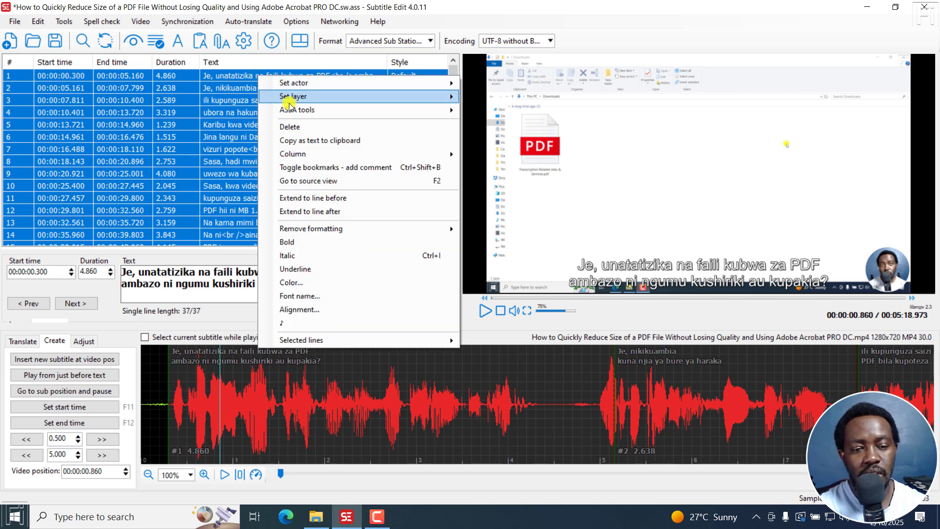
mouse_move(319, 112)
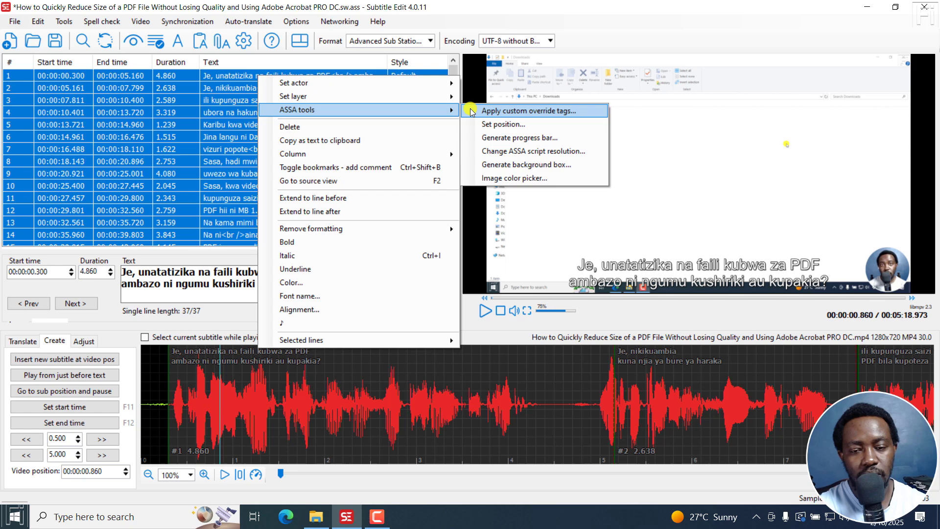
left_click(504, 124)
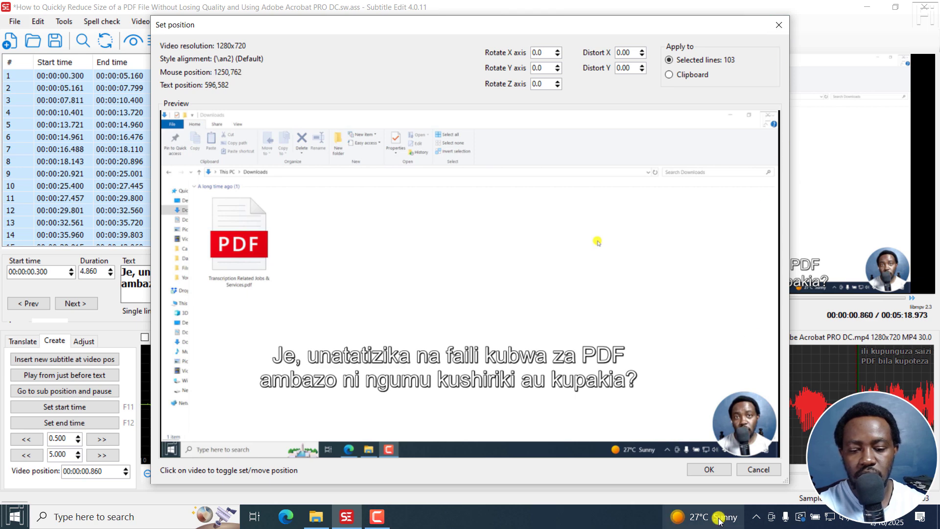
left_click(708, 470)
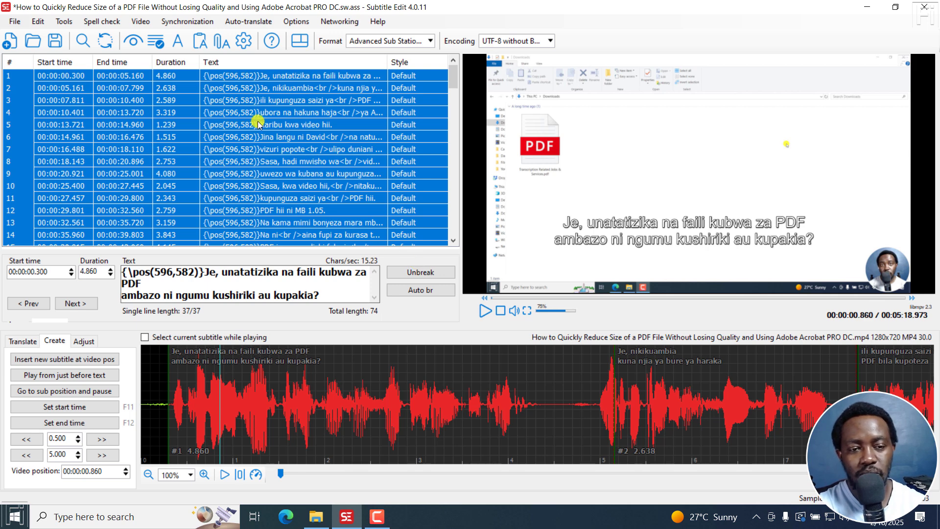
Open Generate video with burned-in subtitle, check the full-screen preview, and start generating
left_click(143, 22)
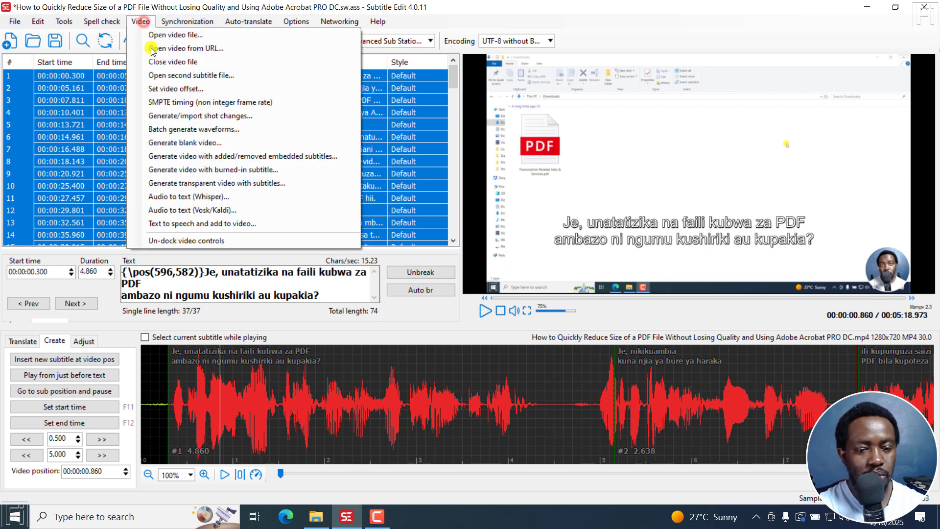
left_click(199, 170)
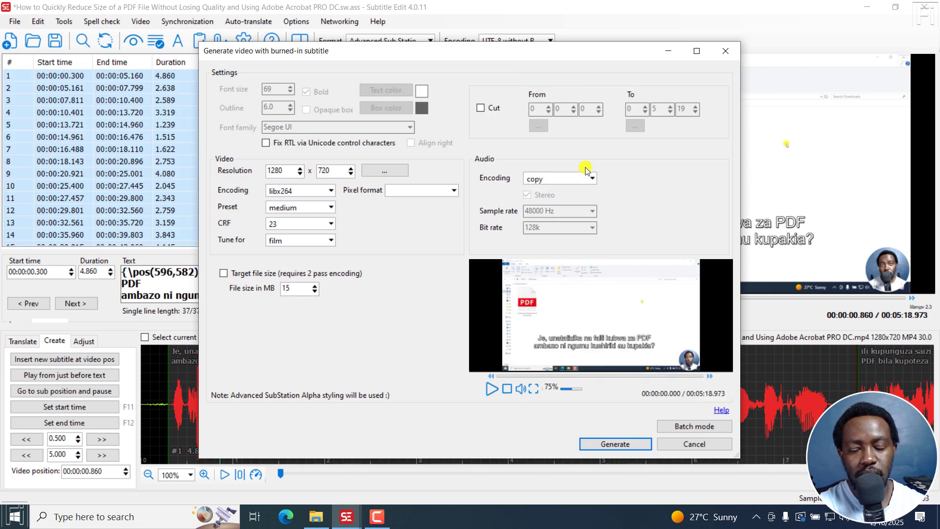
left_click_drag(573, 50, 457, 8)
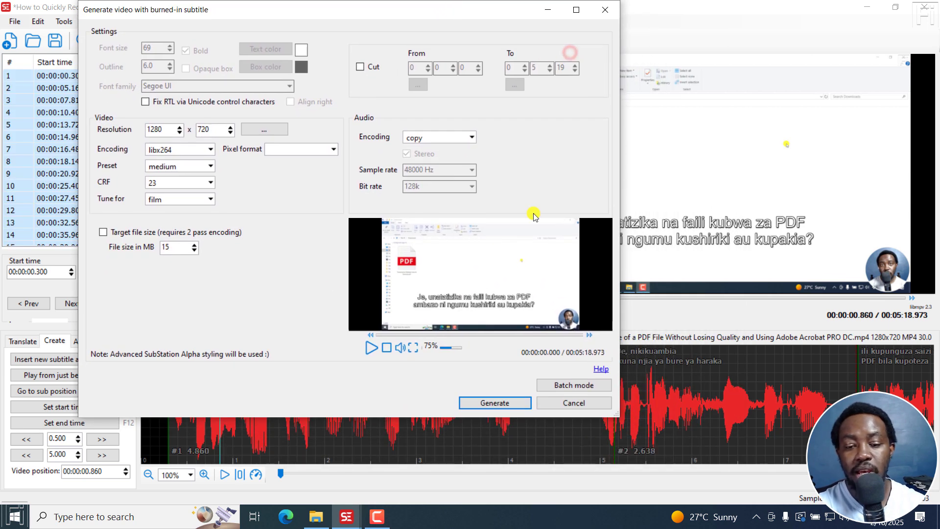
left_click(413, 347)
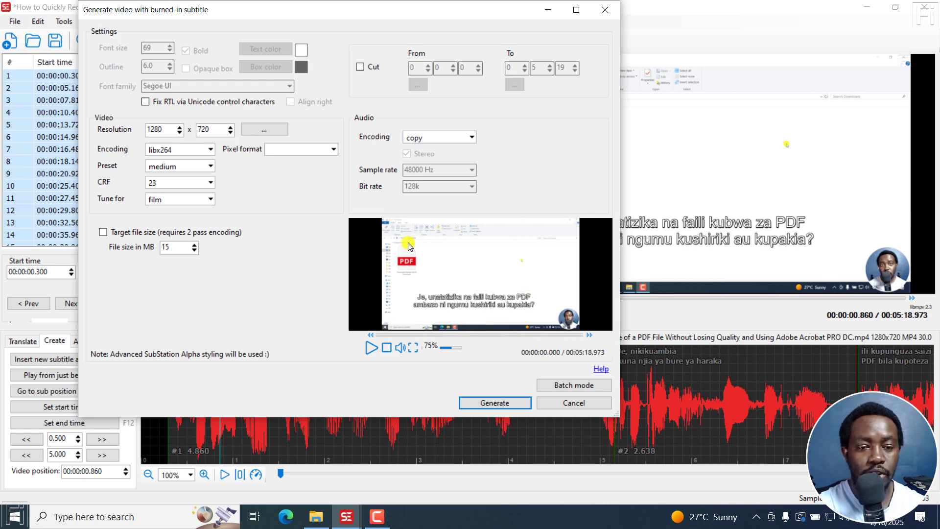
mouse_move(332, 15)
left_mouse_down()
mouse_move(333, 123)
mouse_move(381, 104)
mouse_move(383, 31)
left_mouse_up()
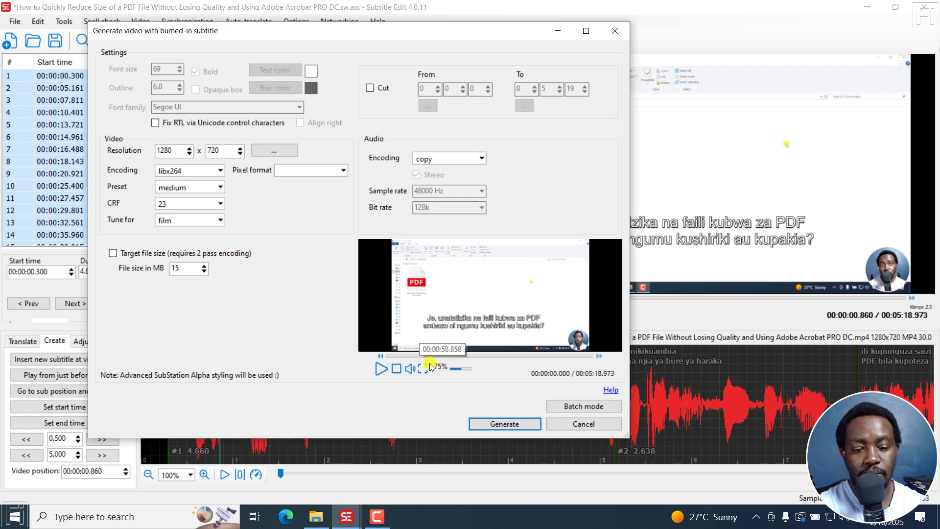
left_click(496, 424)
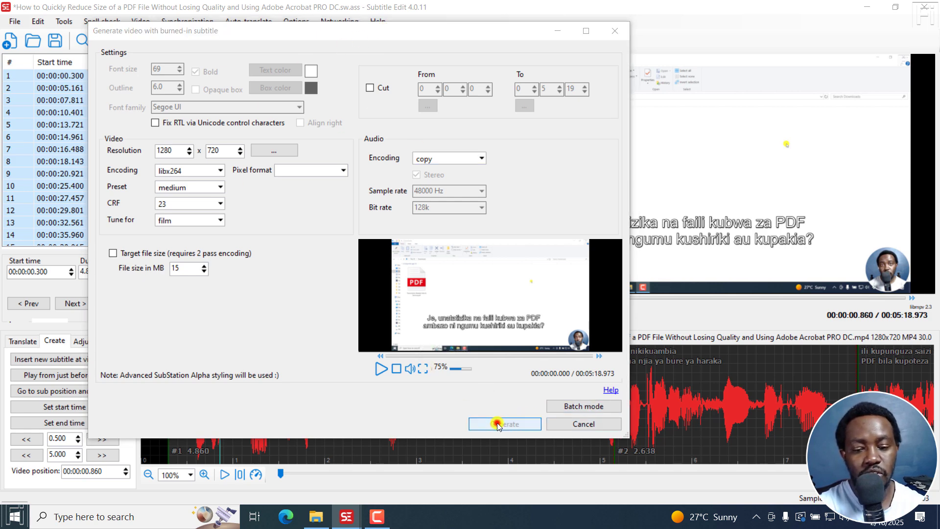
Save the output to encode the 1280x720 x264 burned-in MP4
left_click(451, 317)
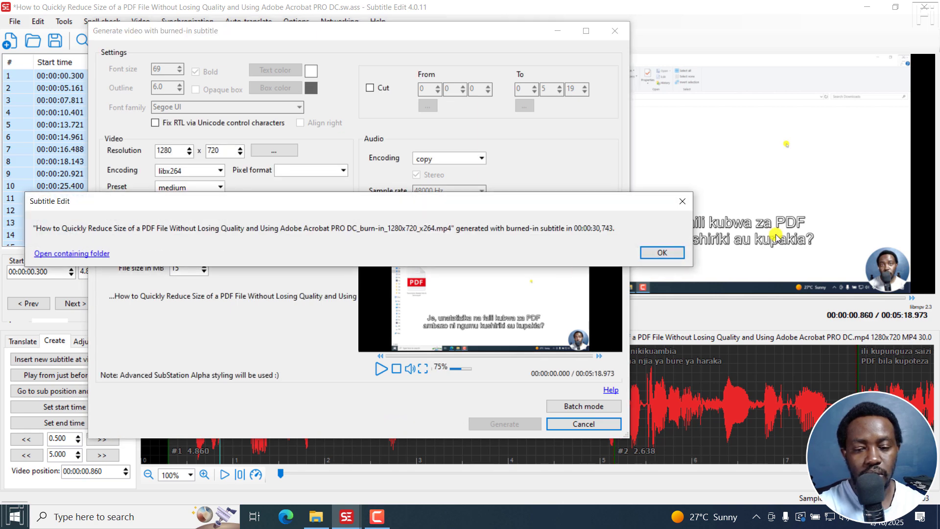
Open the containing folder and play the burned-in MP4 in VLC
left_click(55, 253)
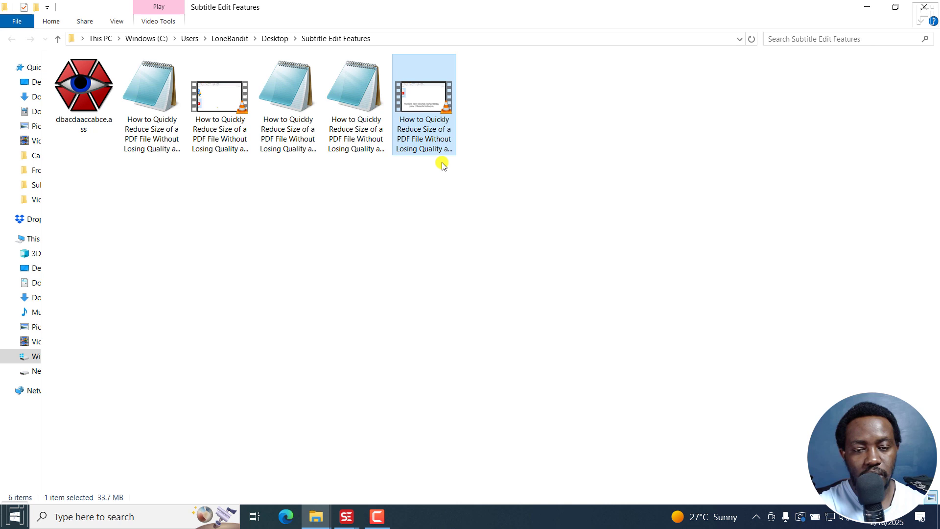
double_click(427, 141)
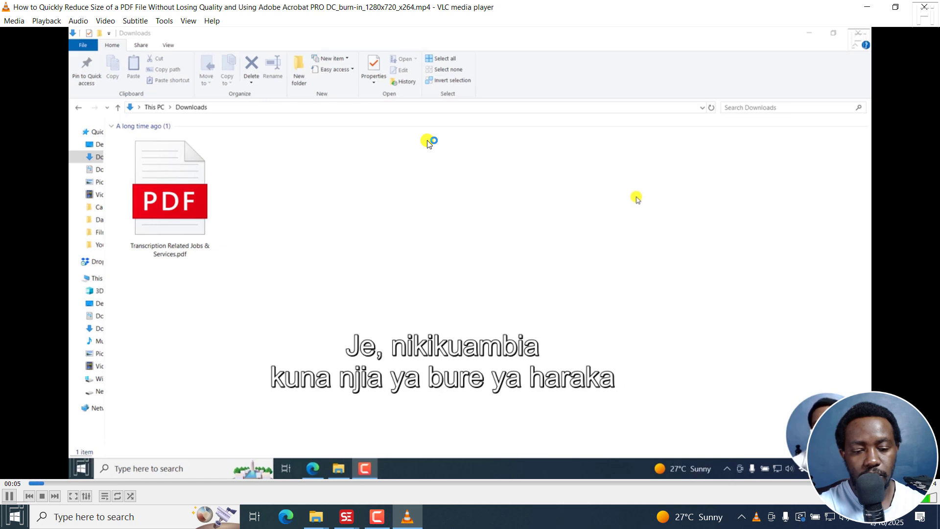
Pause playback to check the raised Swahili captions, then close VLC
key("space")
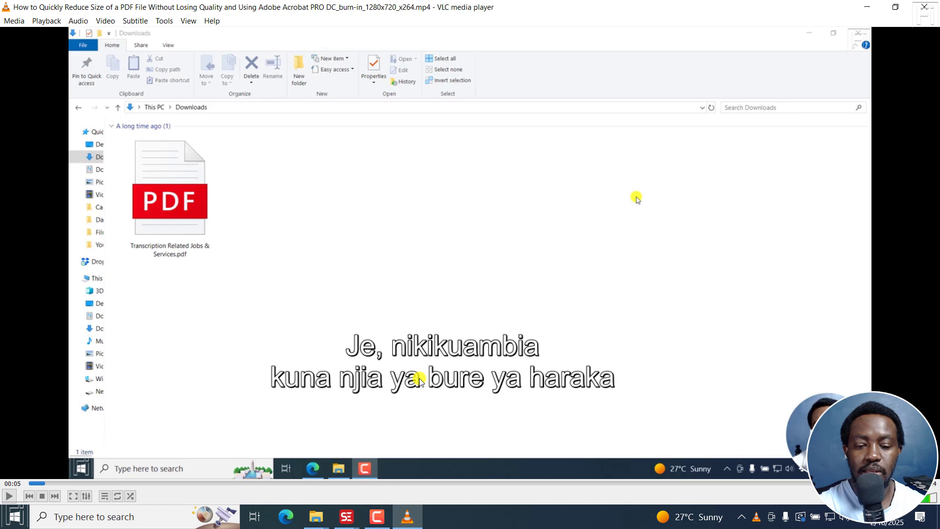
left_click(924, 7)
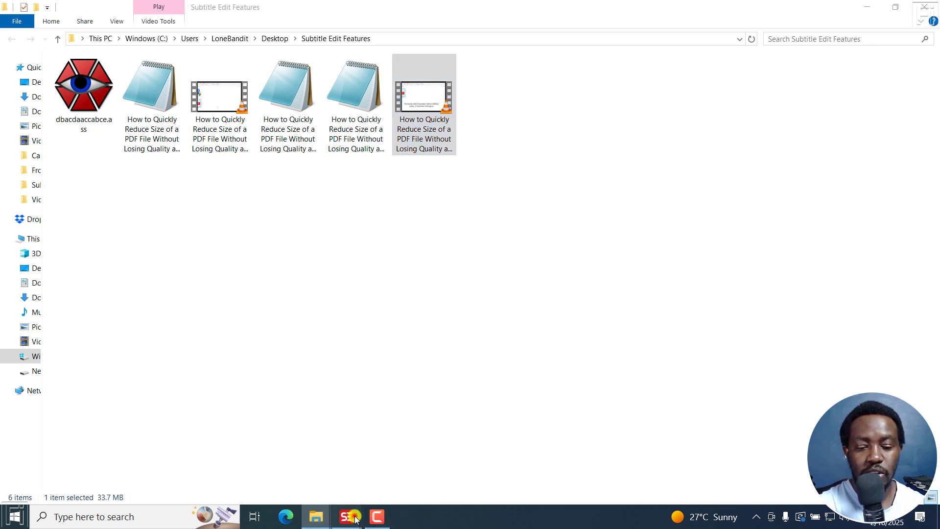
Bring the Generate video dialog back from the taskbar, move it, and close it
mouse_move(346, 517)
left_click(429, 458)
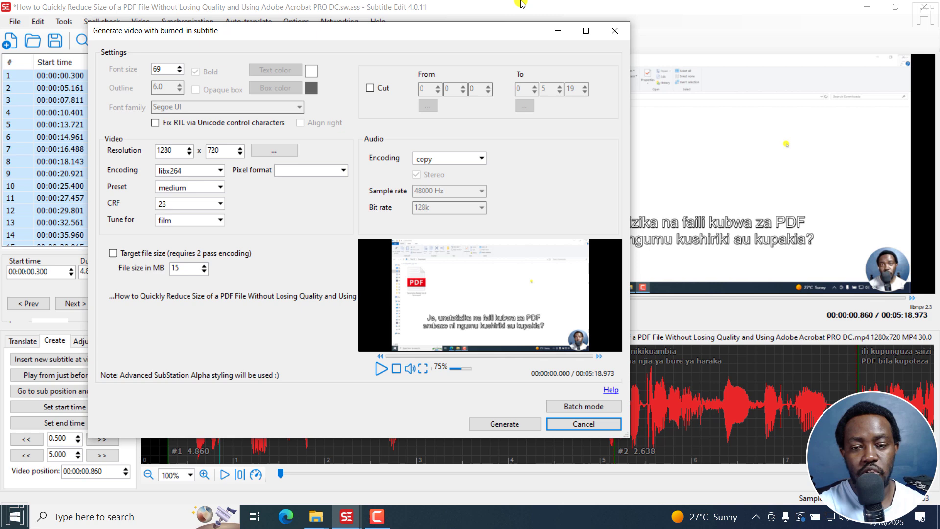
left_click_drag(497, 29, 520, 100)
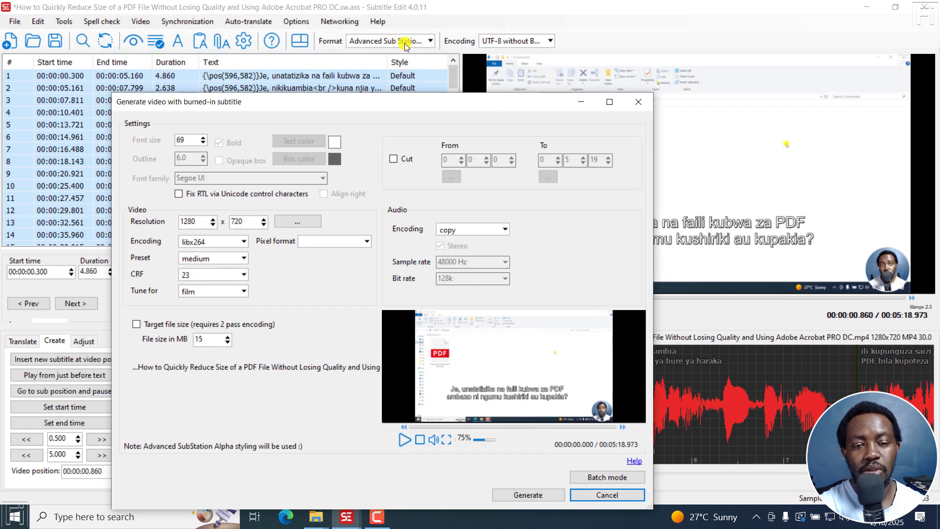
left_click(639, 105)
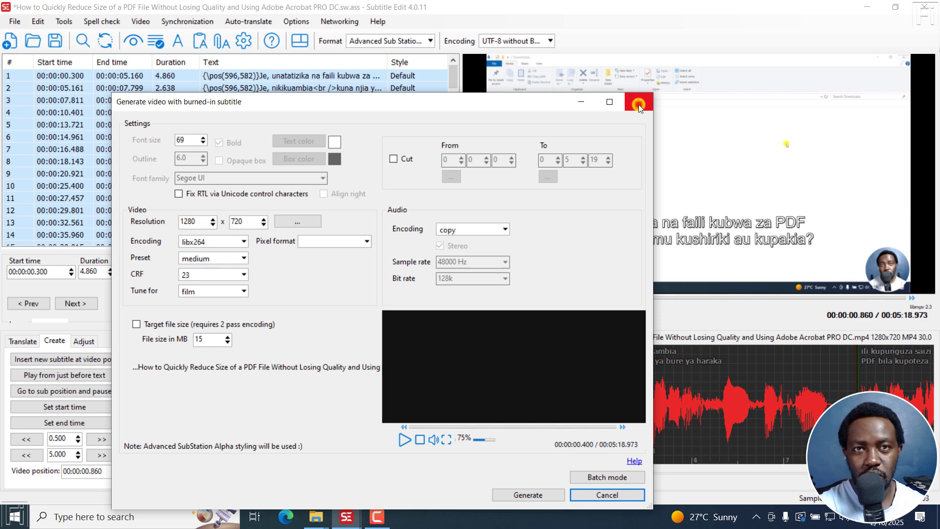